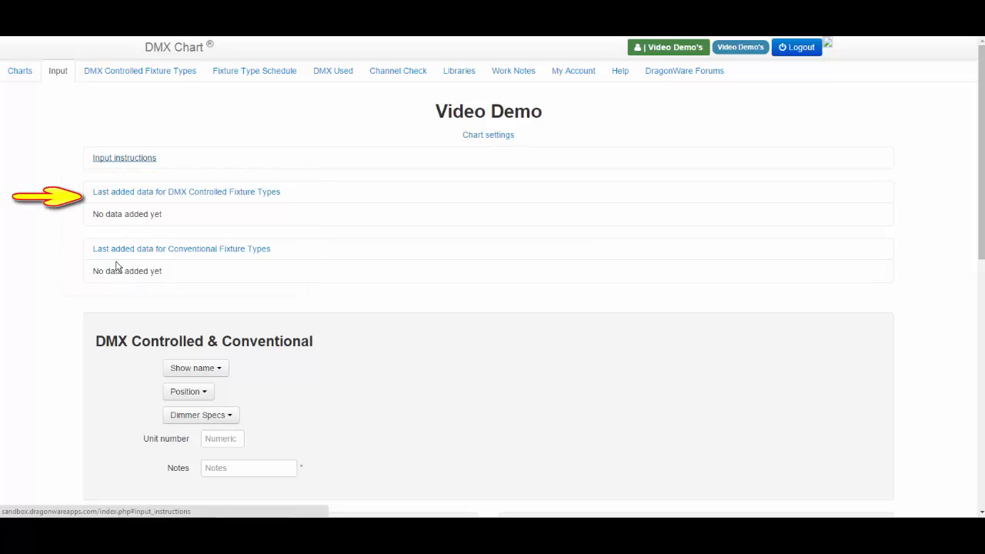
Collapse the last added data sections for DMX controlled and conventional fixture types and look over the input form's three data boxes.
{"action": "left_click", "coordinate": [260, 196]}
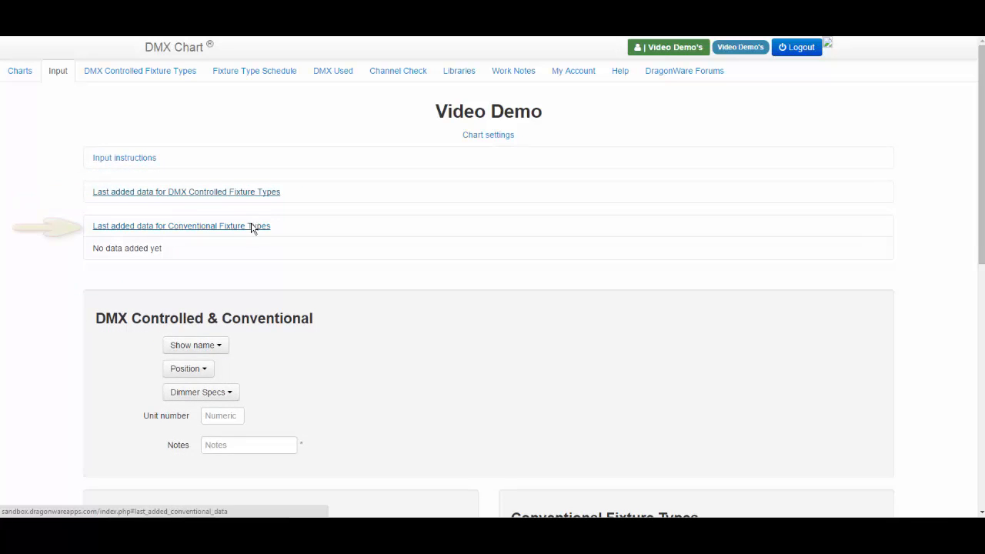
{"action": "left_click", "coordinate": [257, 226]}
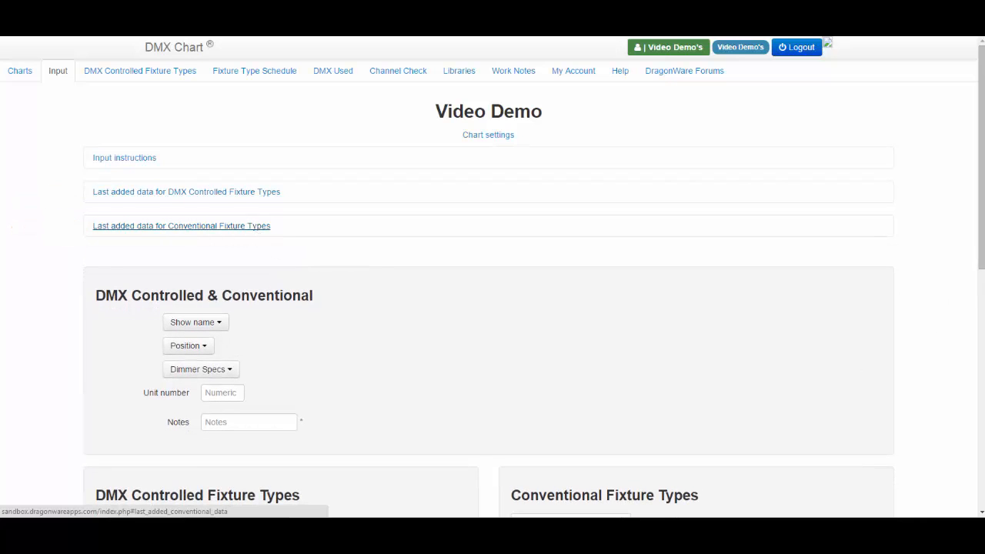
{"action": "left_click_drag", "start_coordinate": [982, 253], "coordinate": [982, 356]}
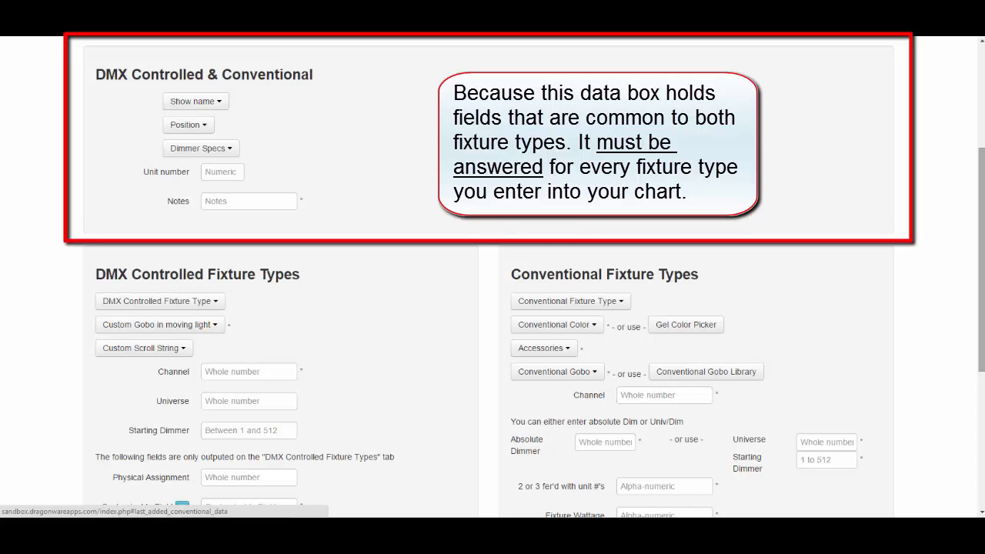
{"action": "scroll", "coordinate": [956, 415], "scroll_direction": "down", "scroll_amount": 3}
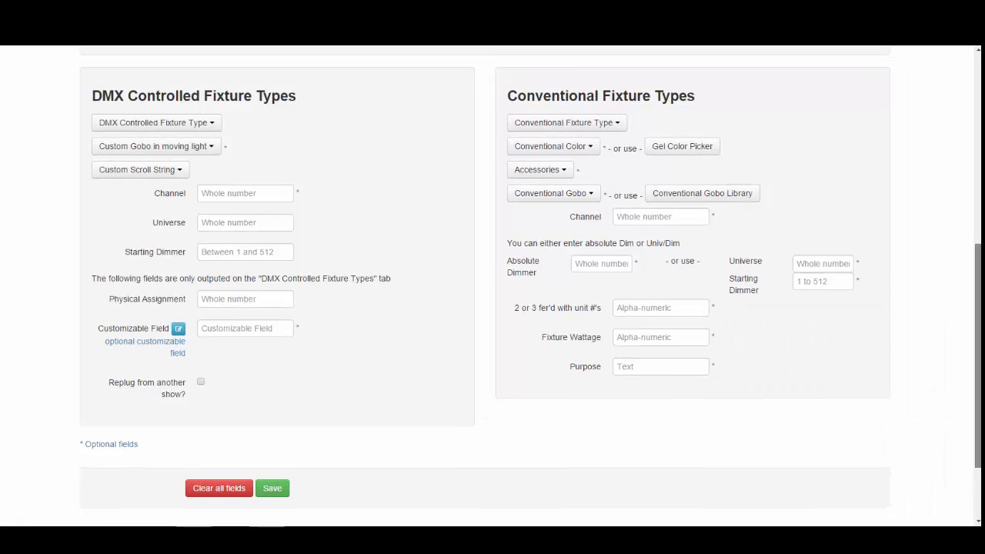
{"action": "left_click_drag", "start_coordinate": [979, 340], "coordinate": [976, 248]}
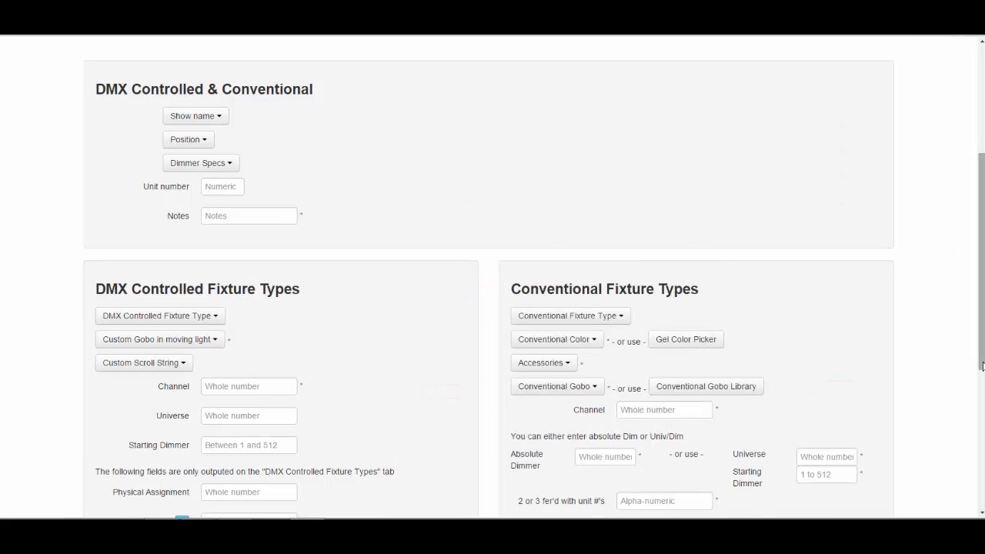
{"action": "left_click_drag", "start_coordinate": [983, 366], "coordinate": [983, 260]}
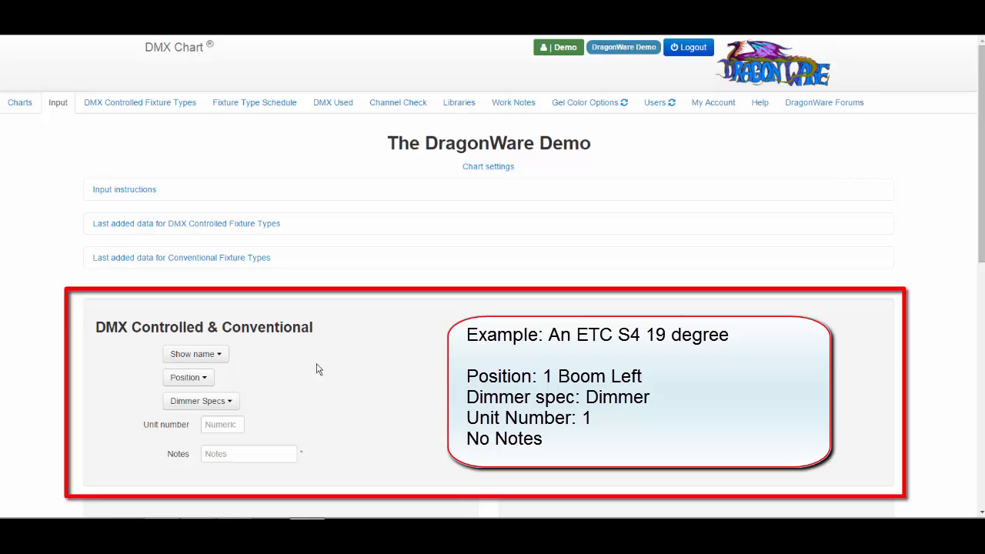
Set the show name to Show Name B and the position to 1 Boom Left, from the left booms.
{"action": "left_click", "coordinate": [220, 359]}
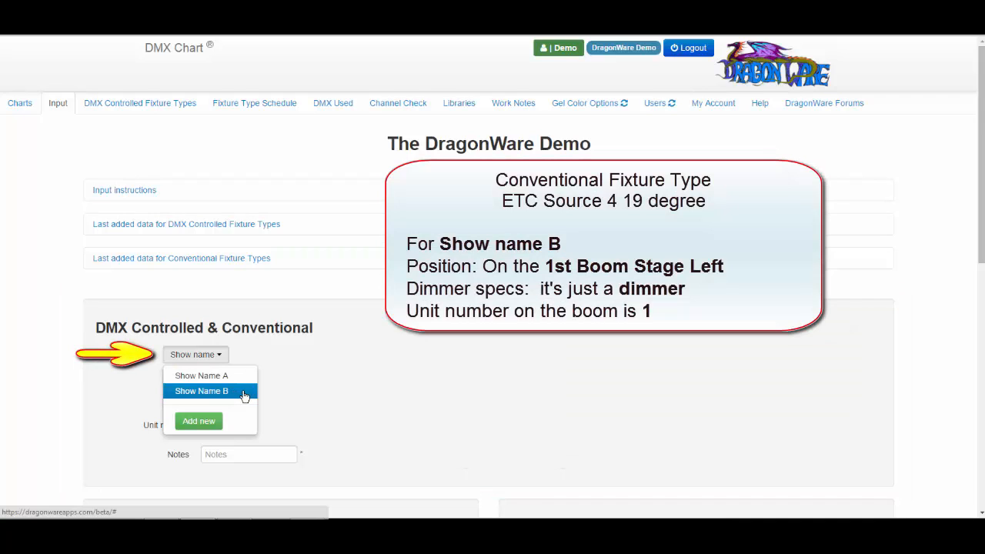
{"action": "left_click", "coordinate": [243, 394]}
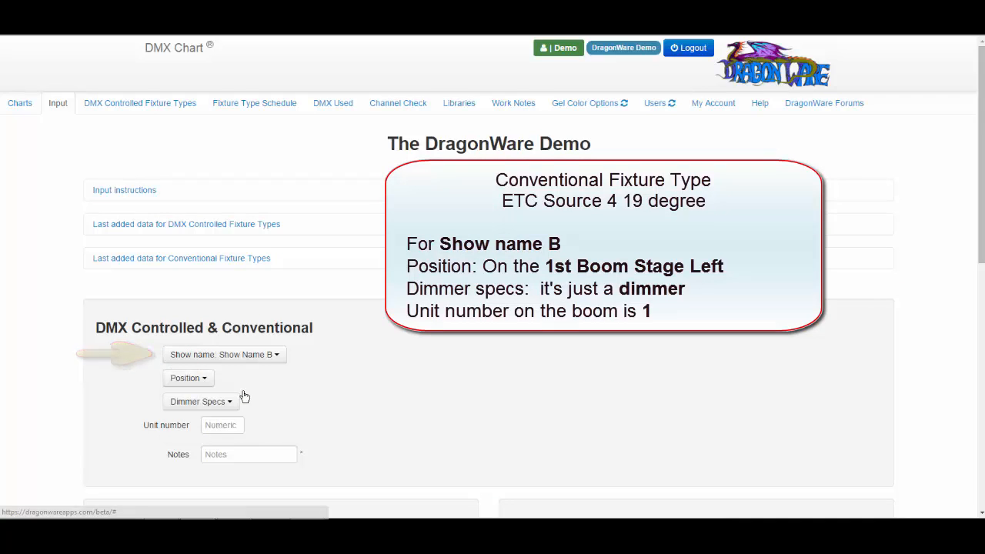
{"action": "left_click", "coordinate": [206, 379]}
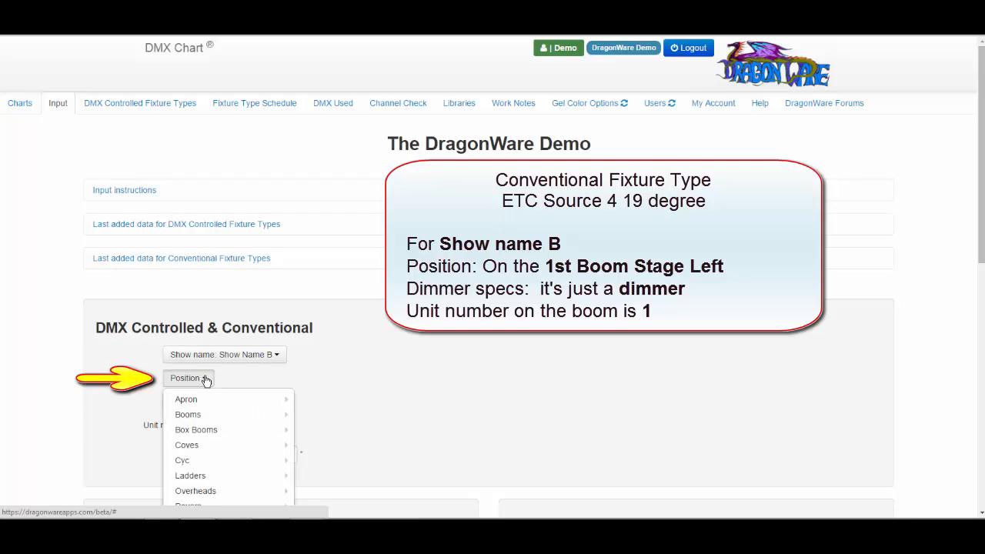
{"action": "mouse_move", "coordinate": [214, 416]}
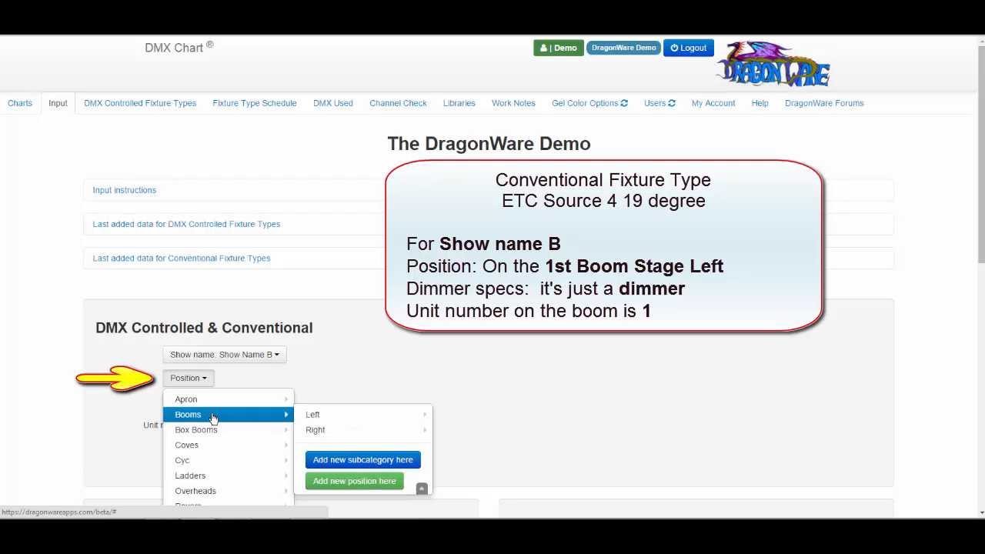
{"action": "mouse_move", "coordinate": [312, 418]}
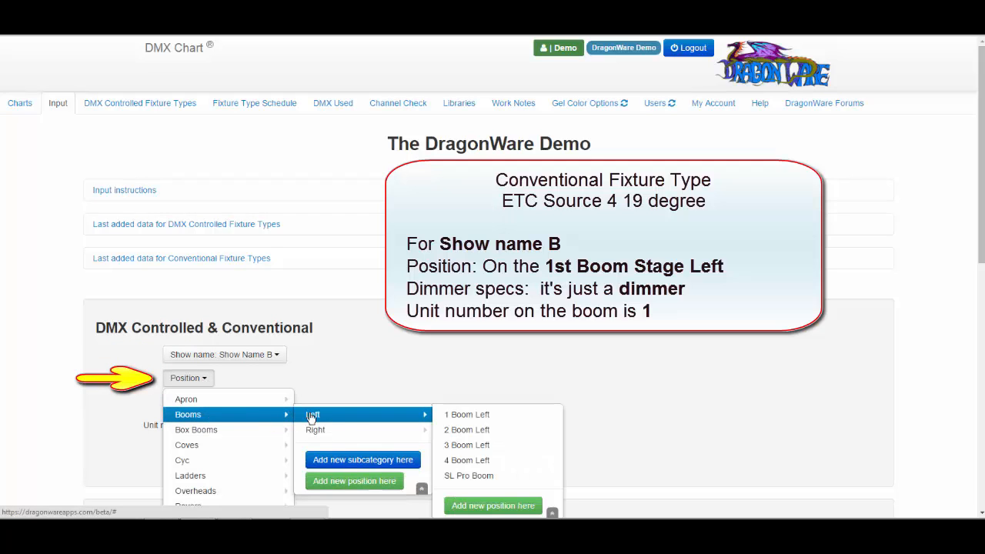
{"action": "left_click", "coordinate": [468, 416]}
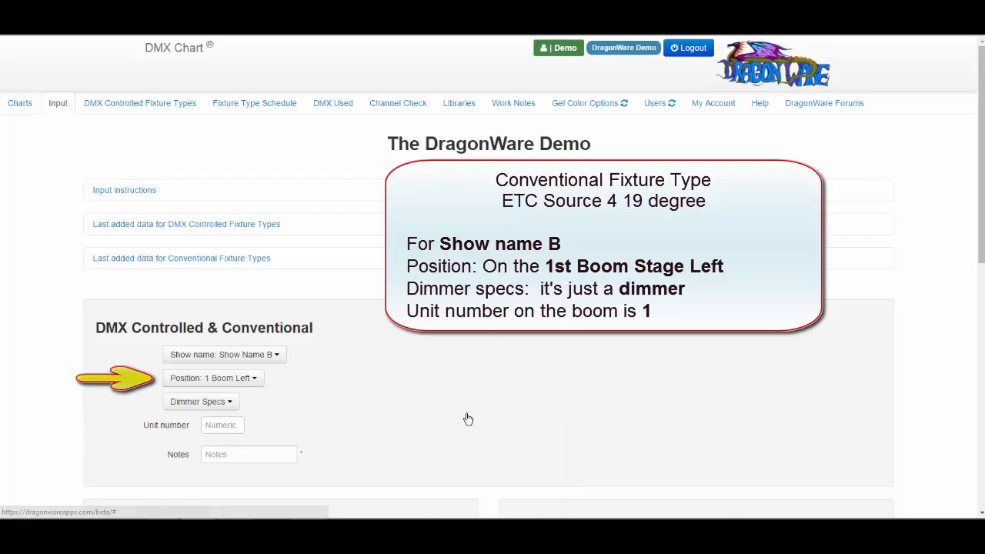
Set the dimmer specs to Dimmer and the unit number to 1.
{"action": "left_click", "coordinate": [231, 402]}
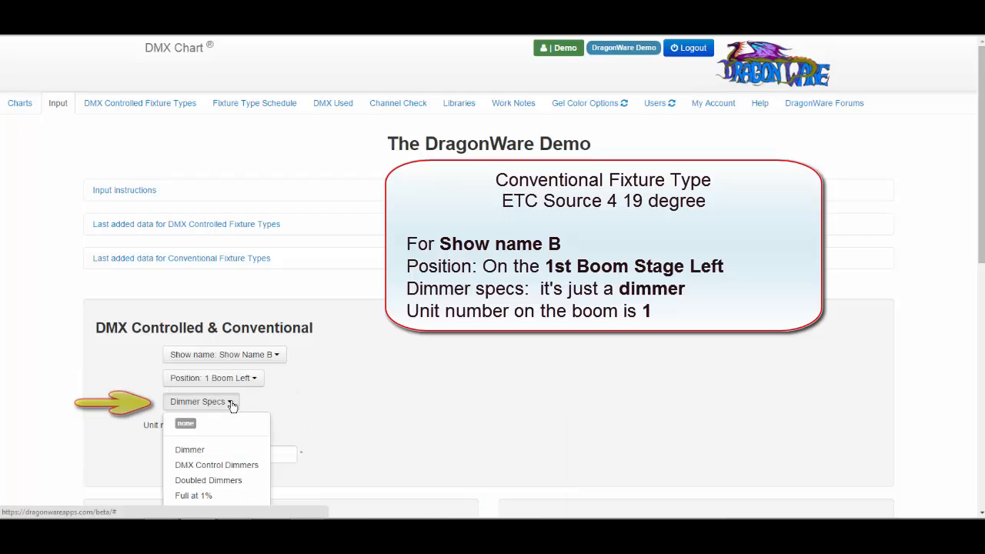
{"action": "left_click", "coordinate": [232, 455]}
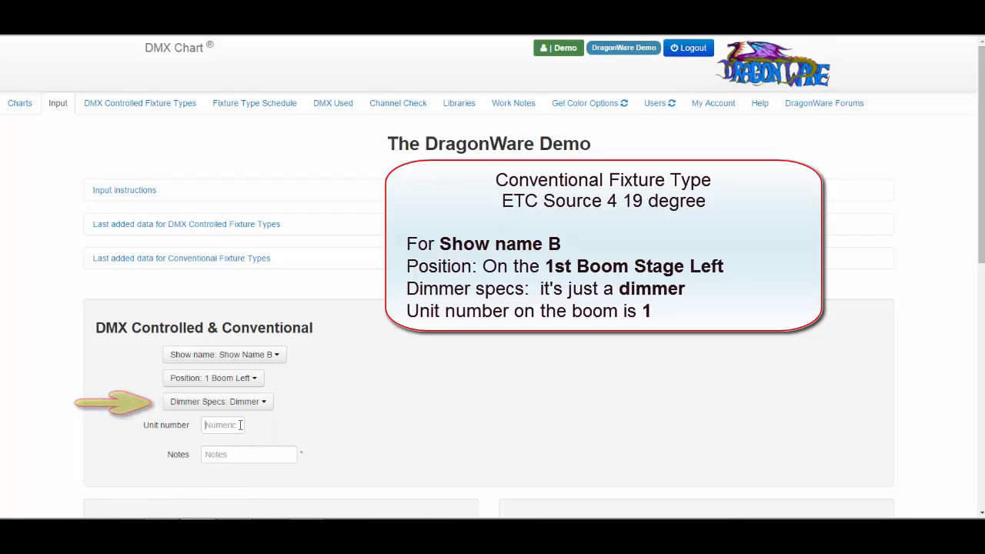
{"action": "left_click", "coordinate": [240, 425]}
{"action": "type", "text": "1"}
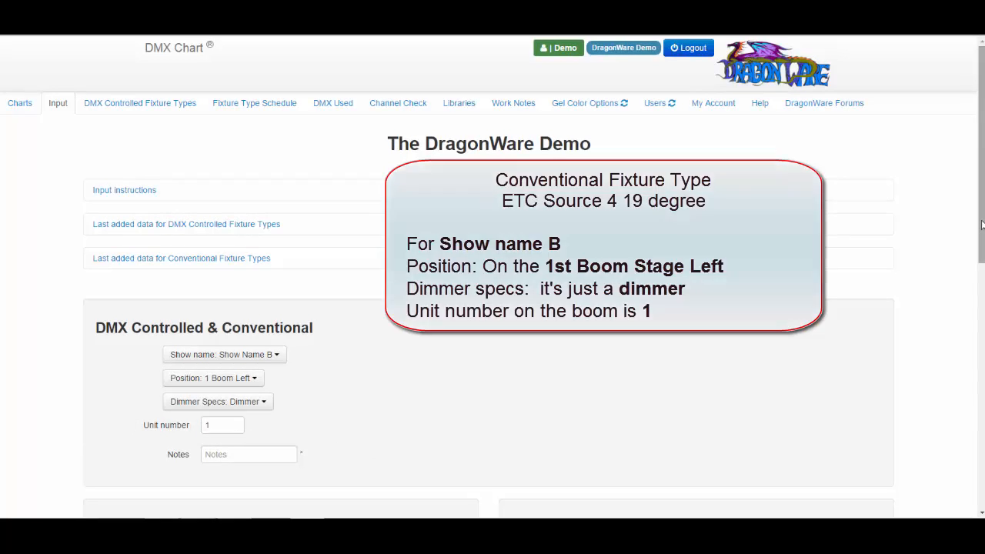
Set the conventional fixture type to the ETC Source 4 - 19 degree, chosen by manufacturer.
{"action": "left_click_drag", "start_coordinate": [982, 226], "coordinate": [968, 413]}
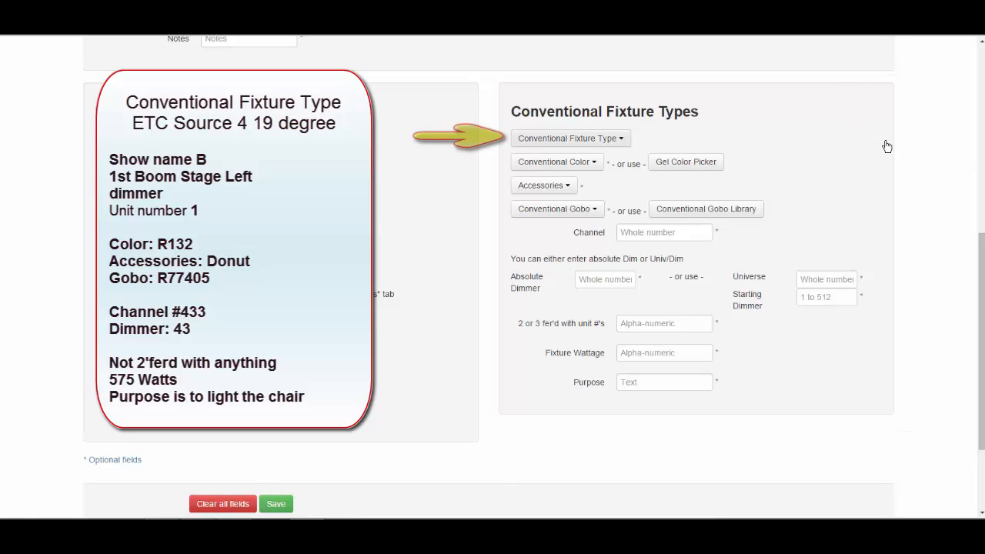
{"action": "left_click", "coordinate": [623, 138]}
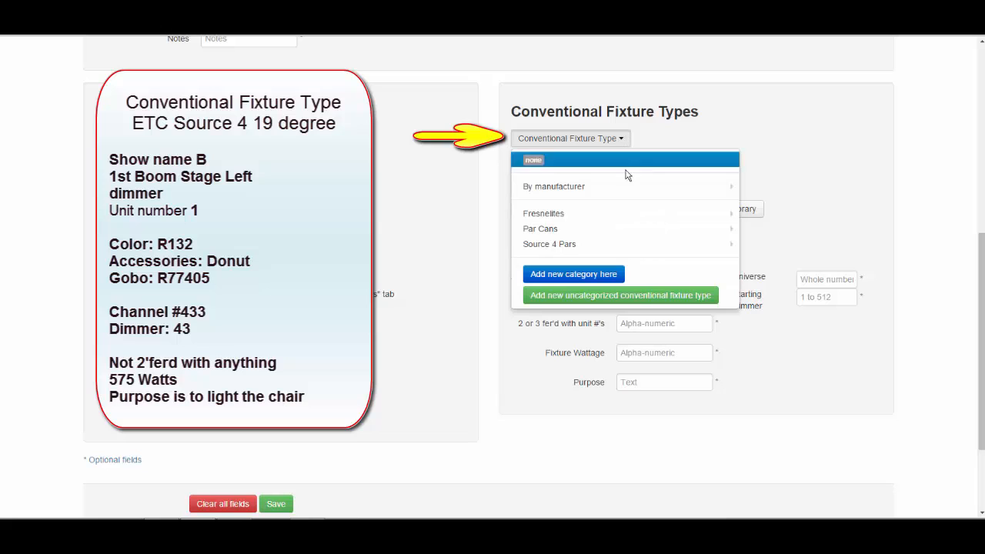
{"action": "mouse_move", "coordinate": [630, 191]}
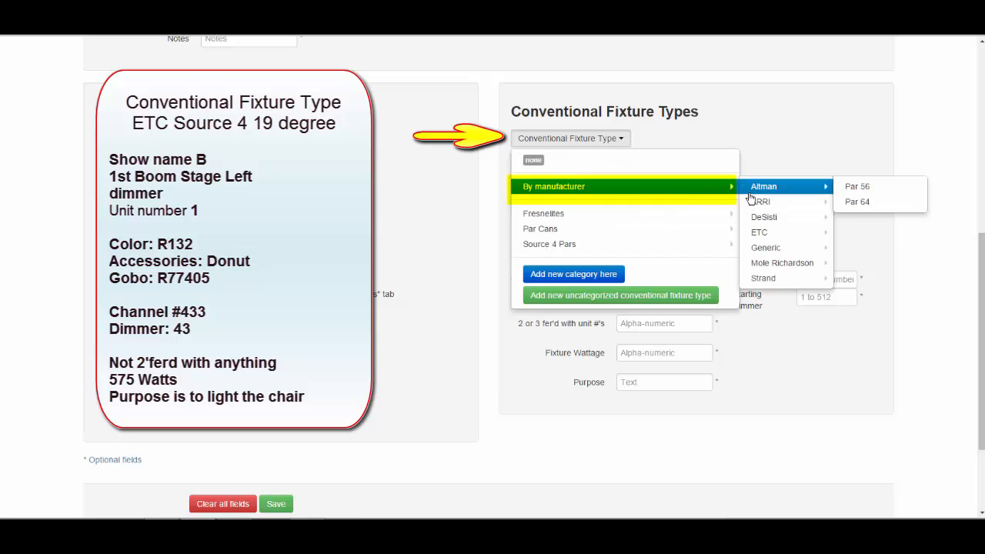
{"action": "mouse_move", "coordinate": [801, 238]}
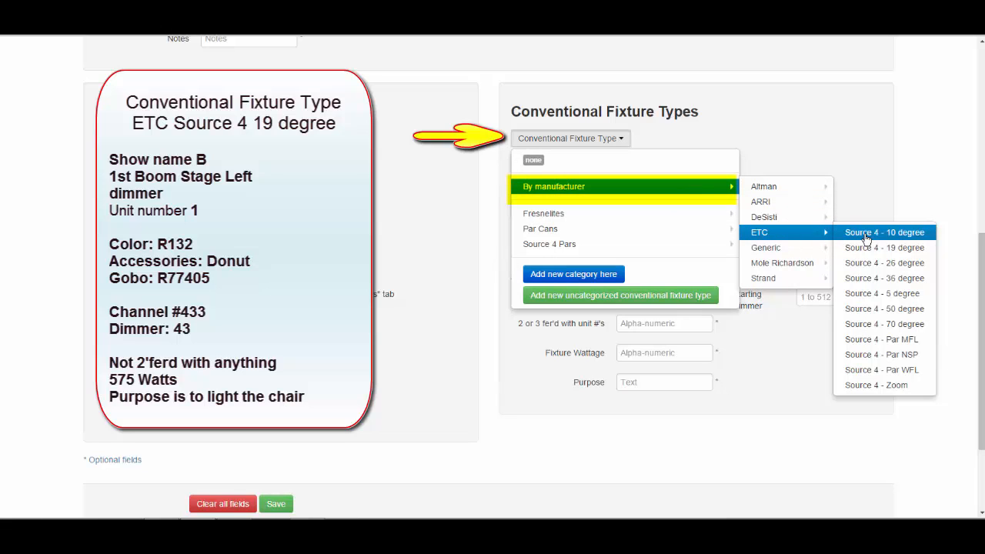
{"action": "left_click", "coordinate": [930, 250]}
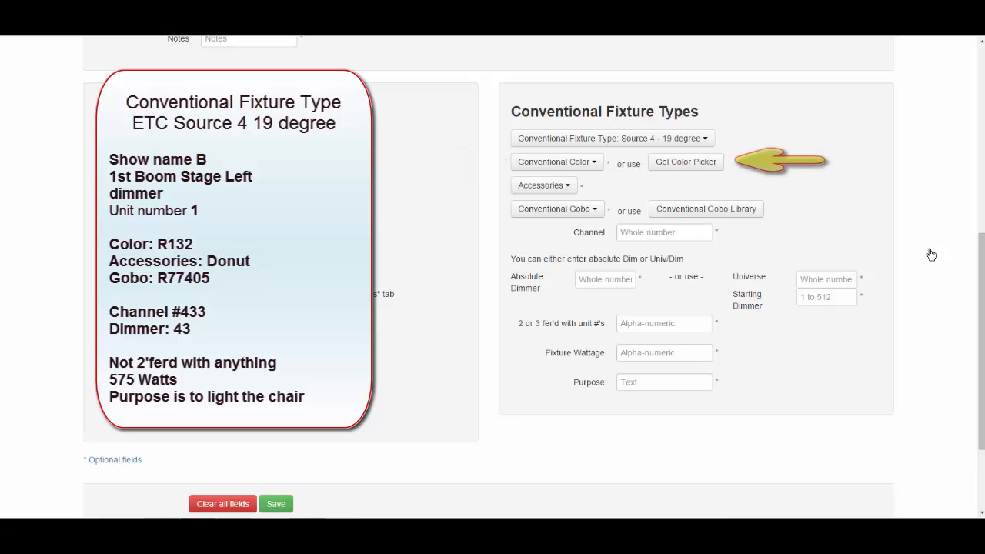
Assign the Rosco gel R132 from the roscolux range as the conventional color using the Gel Color Picker.
{"action": "left_click", "coordinate": [595, 165]}
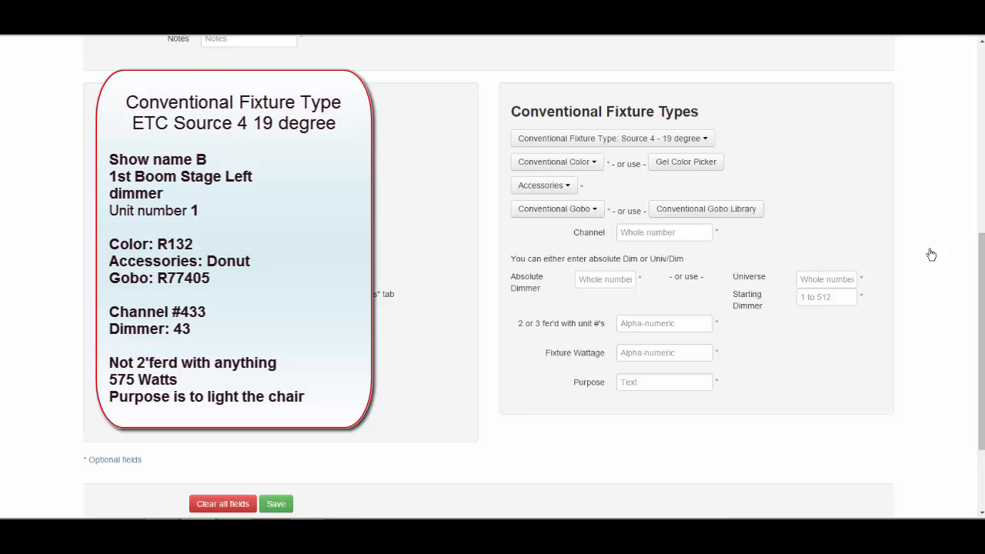
{"action": "left_click", "coordinate": [699, 165]}
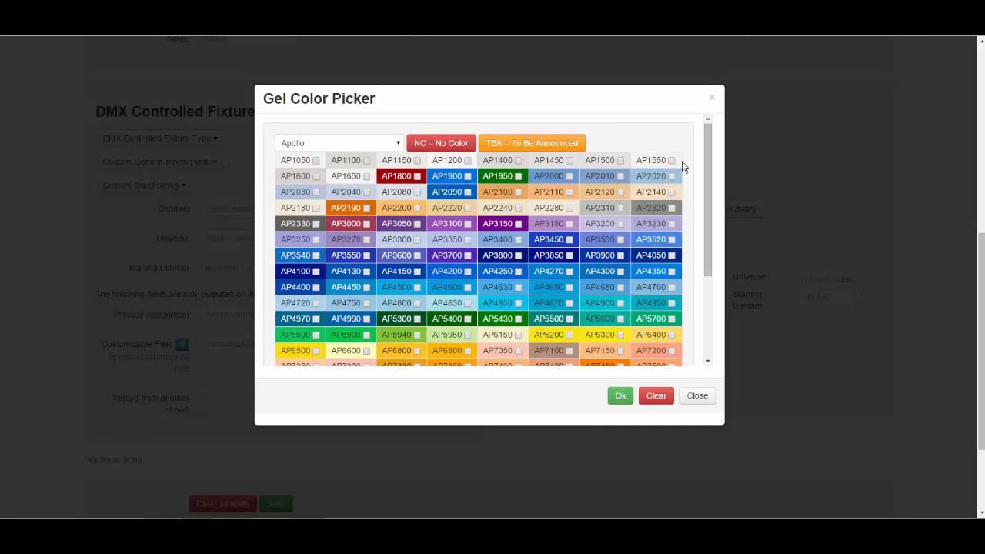
{"action": "left_click", "coordinate": [398, 146]}
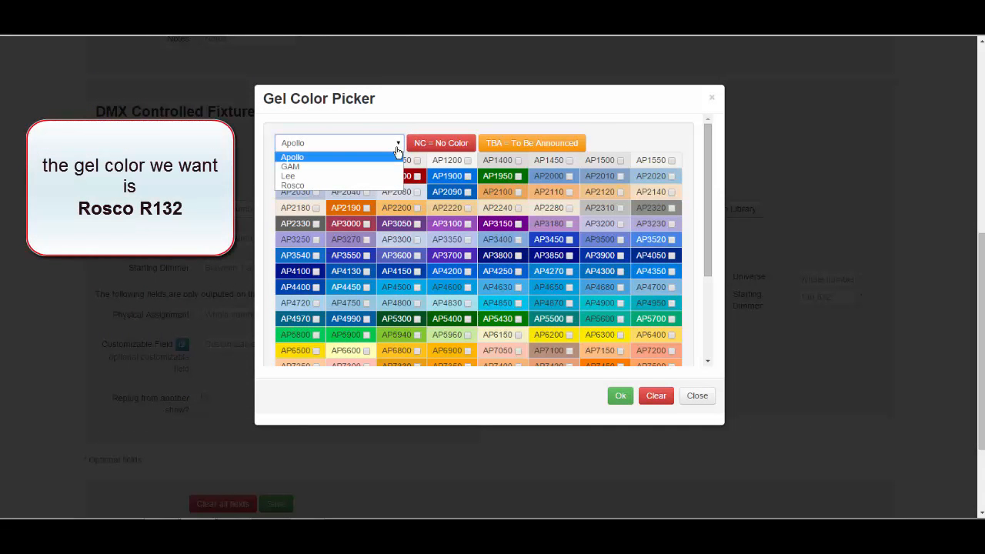
{"action": "left_click", "coordinate": [382, 185]}
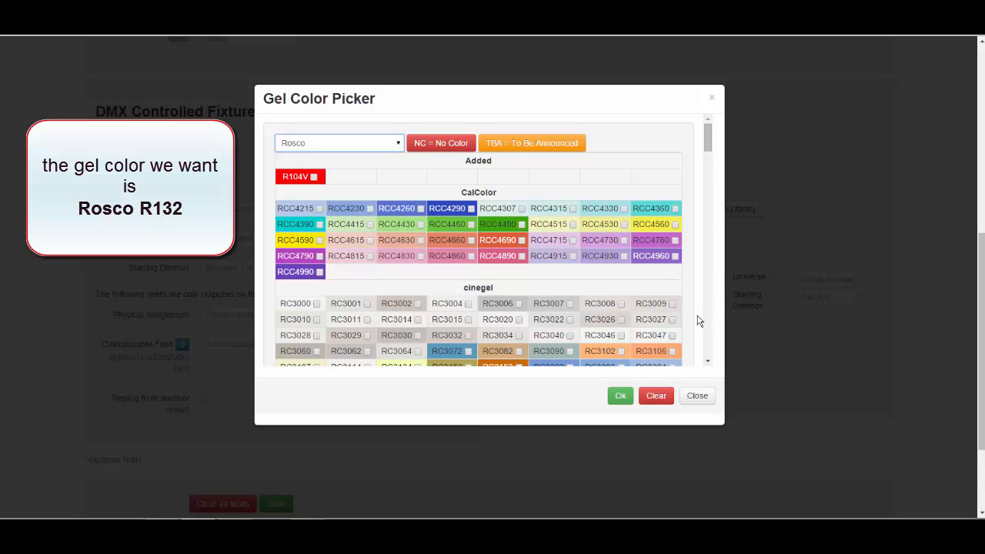
{"action": "scroll", "coordinate": [702, 317], "scroll_direction": "down", "scroll_amount": 3}
{"action": "scroll", "coordinate": [699, 322], "scroll_direction": "down", "scroll_amount": 6}
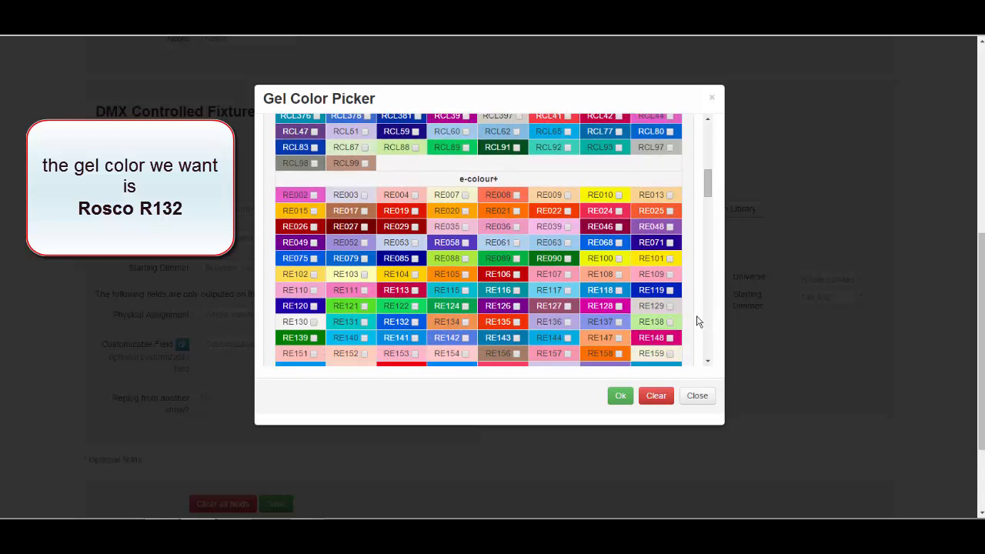
{"action": "scroll", "coordinate": [699, 322], "scroll_direction": "down", "scroll_amount": 8}
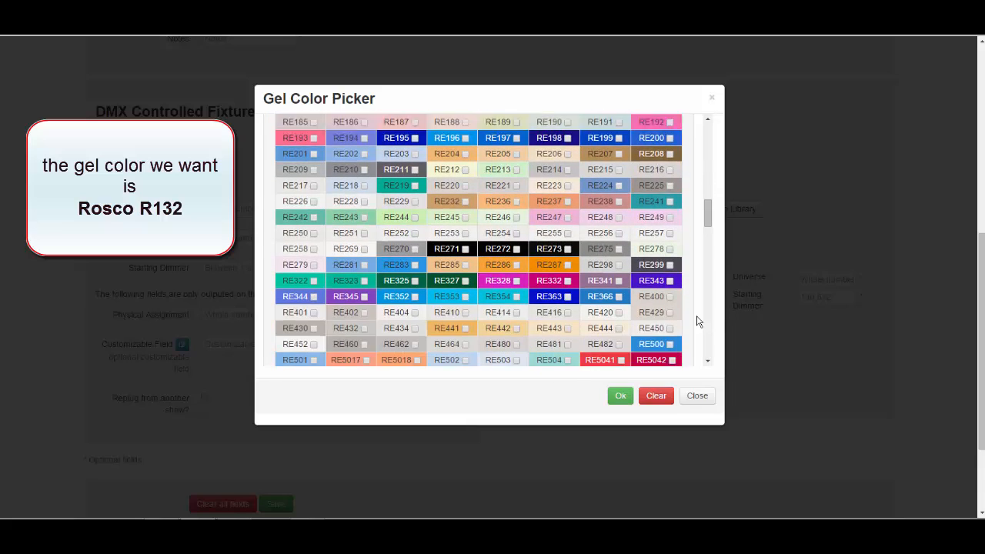
{"action": "scroll", "coordinate": [698, 321], "scroll_direction": "down", "scroll_amount": 2}
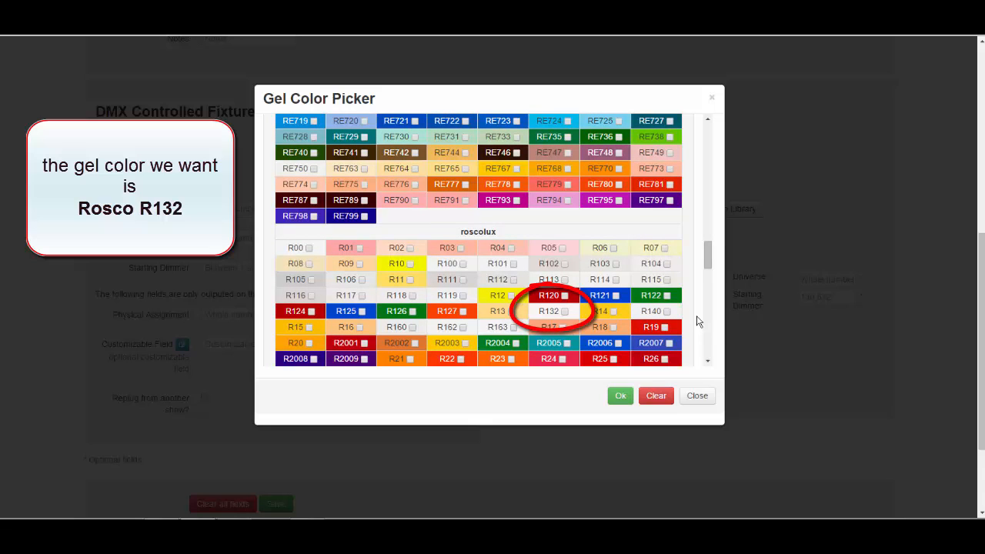
{"action": "left_click", "coordinate": [563, 311]}
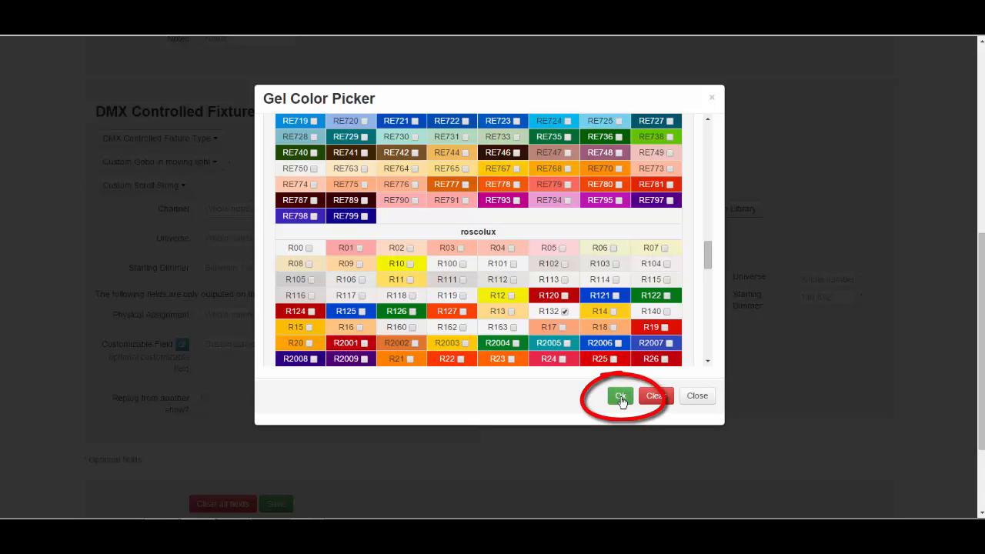
{"action": "left_click", "coordinate": [621, 398]}
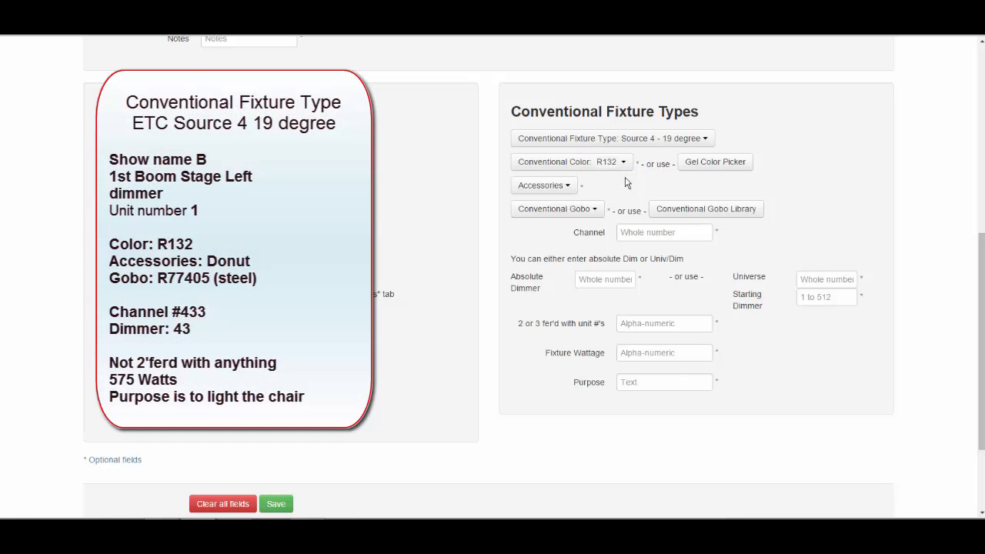
Set the conventional fixture's accessory to Donut.
{"action": "left_click", "coordinate": [567, 187]}
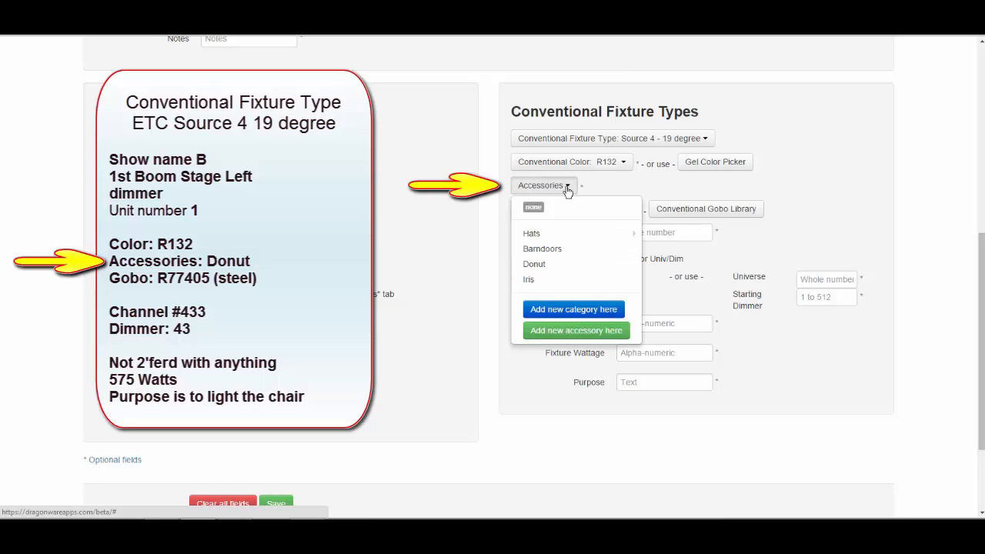
{"action": "left_click", "coordinate": [591, 264]}
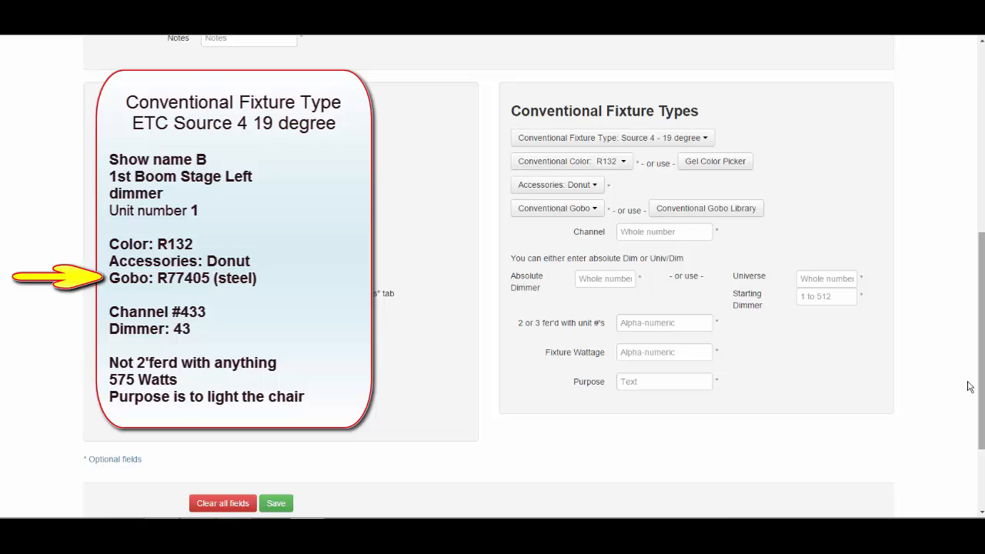
Try to choose the Rosco steel gobo R77405 - Dapple from the conventional gobo list.
{"action": "left_click", "coordinate": [594, 211]}
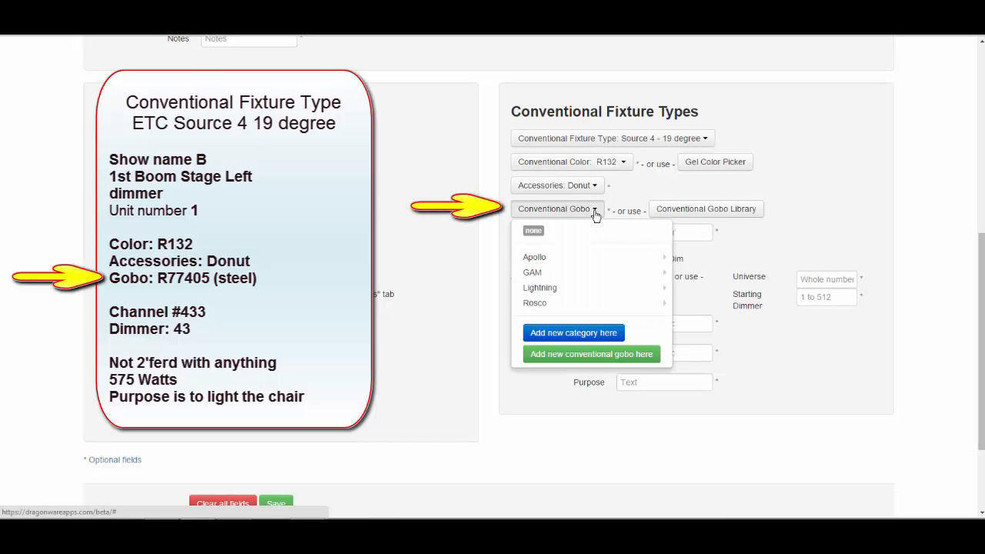
{"action": "mouse_move", "coordinate": [604, 308]}
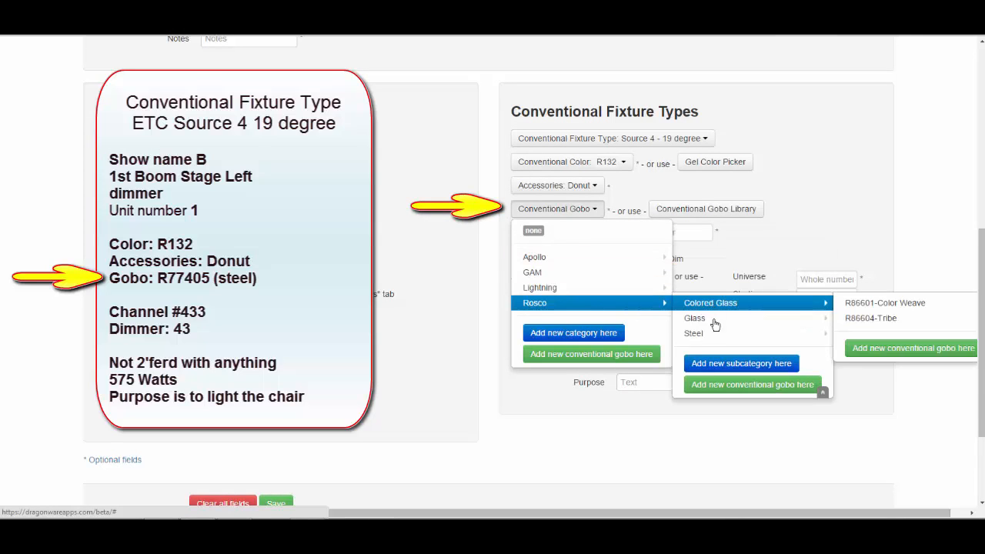
{"action": "mouse_move", "coordinate": [716, 334]}
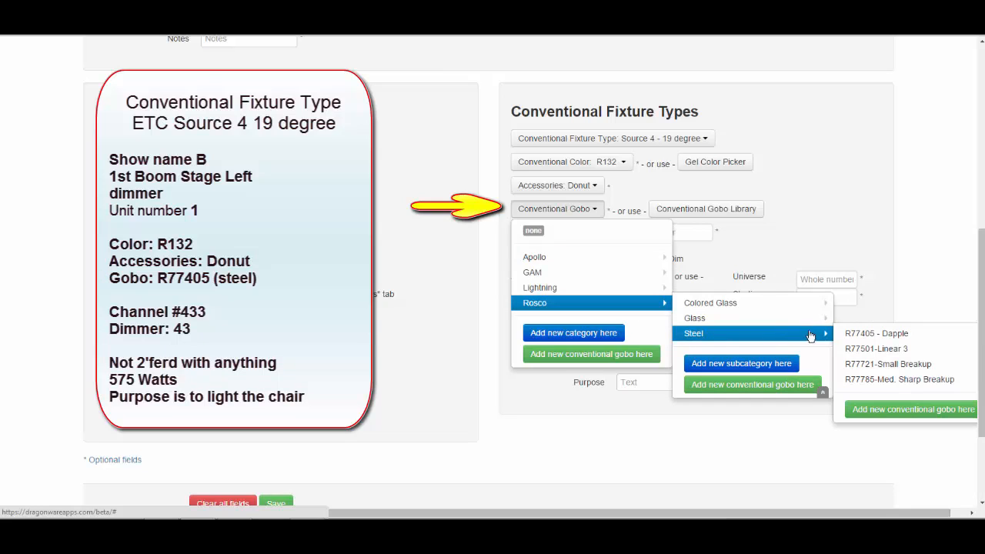
{"action": "left_click", "coordinate": [883, 334]}
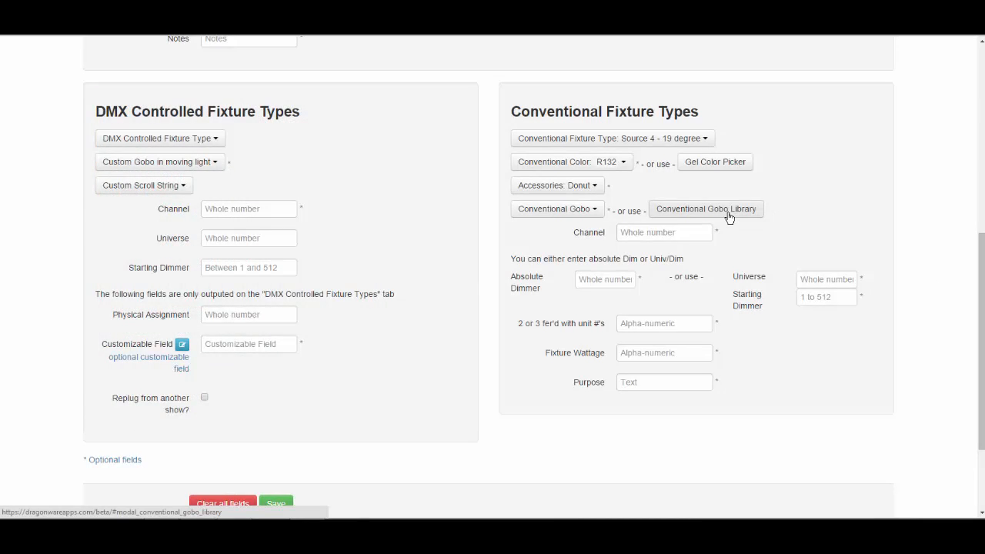
Assign the Rosco steel gobo R77405 - Dapple to the conventional fixture using the Conventional Gobo Library.
{"action": "left_click", "coordinate": [728, 216]}
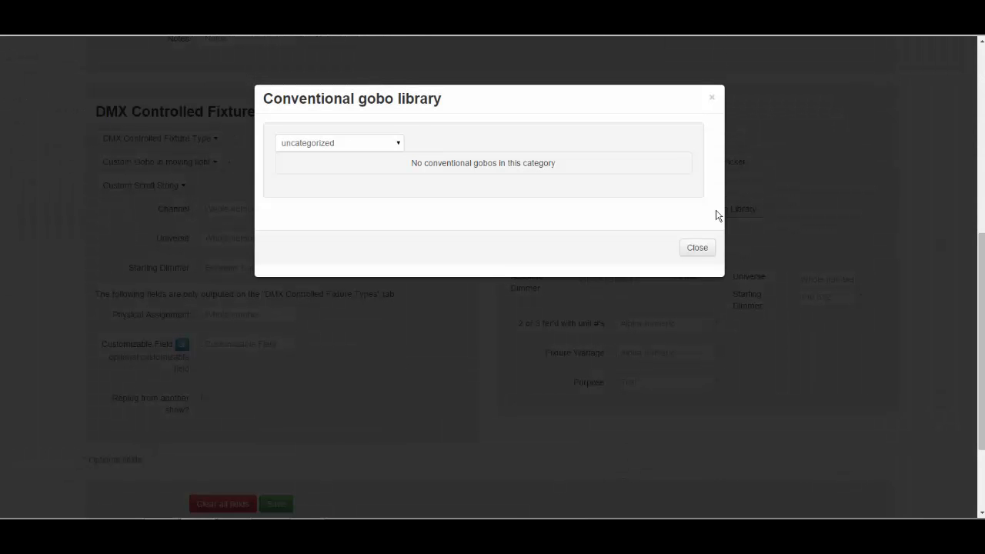
{"action": "left_click", "coordinate": [399, 144]}
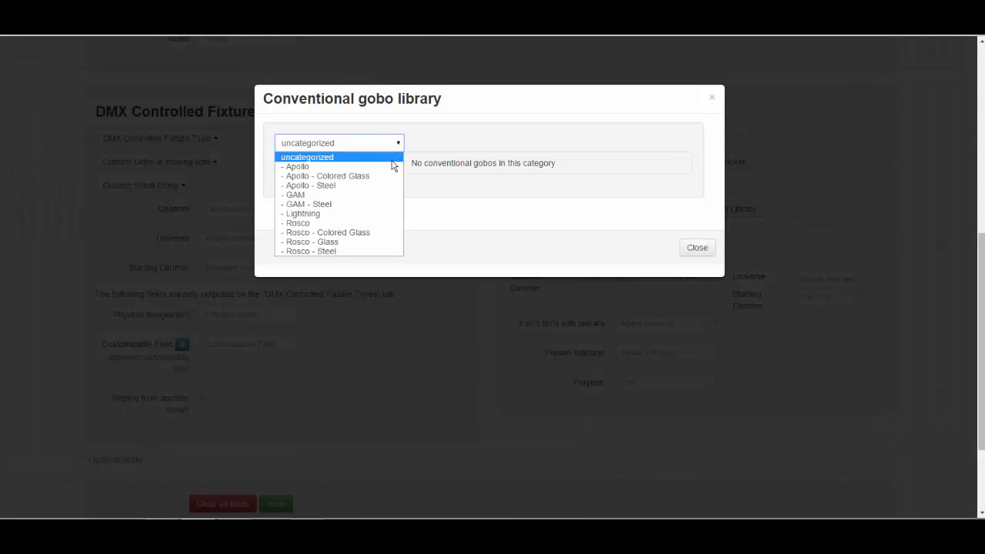
{"action": "left_click", "coordinate": [382, 249]}
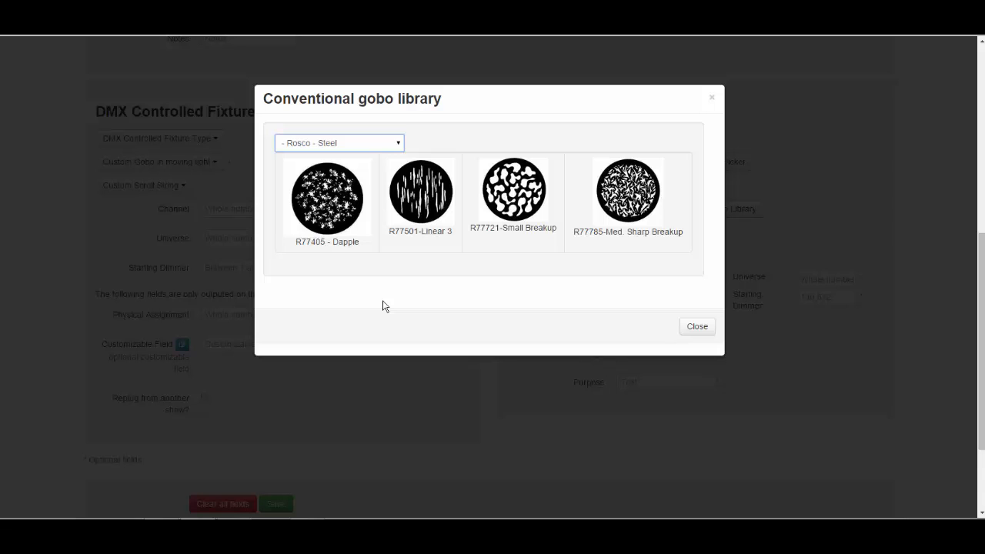
{"action": "left_click", "coordinate": [328, 201]}
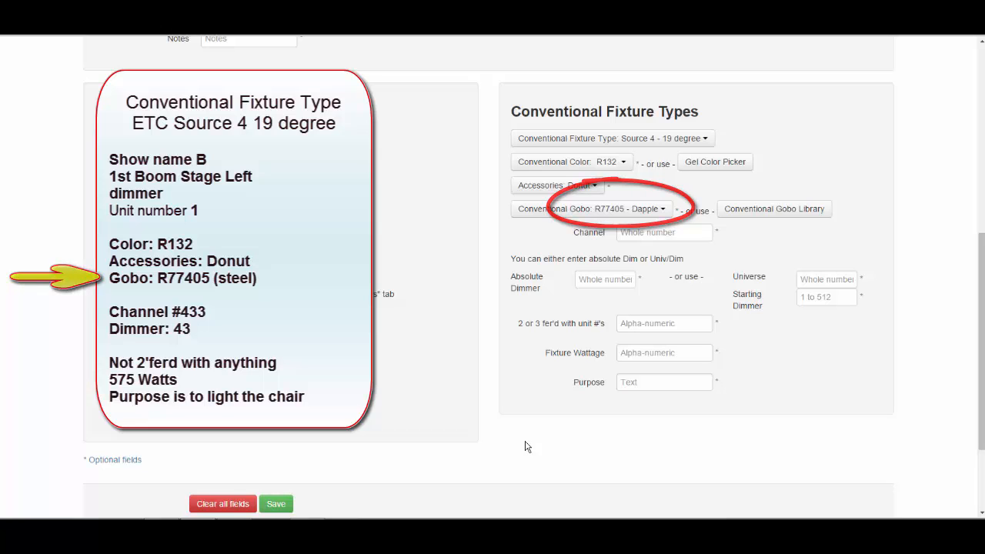
Set the conventional fixture's channel to 433 and its absolute dimmer to 43.
{"action": "left_click", "coordinate": [650, 227]}
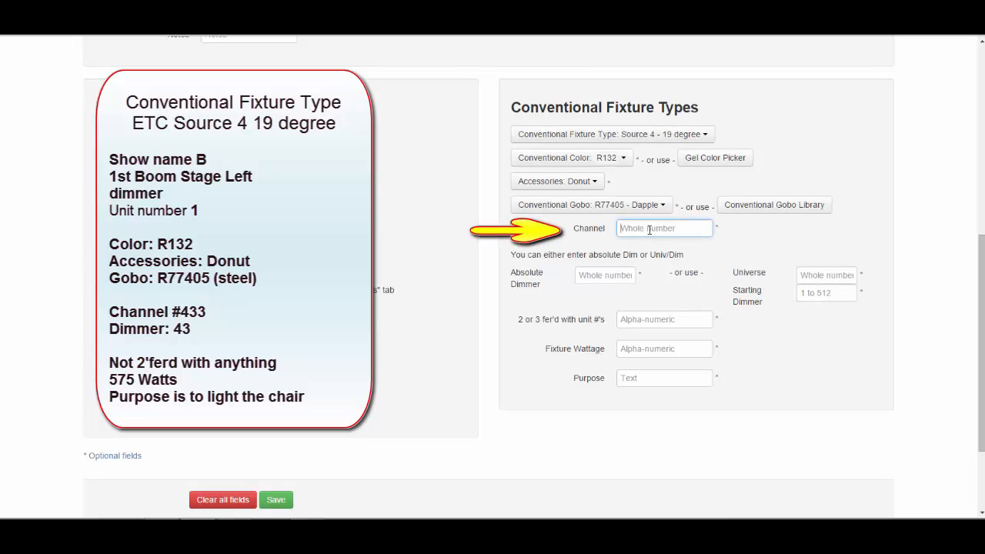
{"action": "type", "text": "433"}
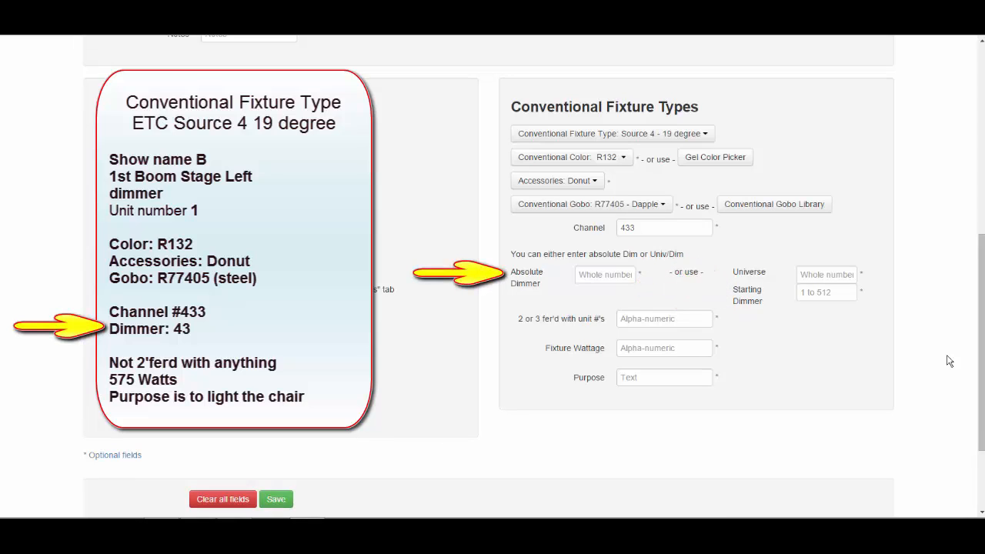
{"action": "left_click", "coordinate": [613, 274]}
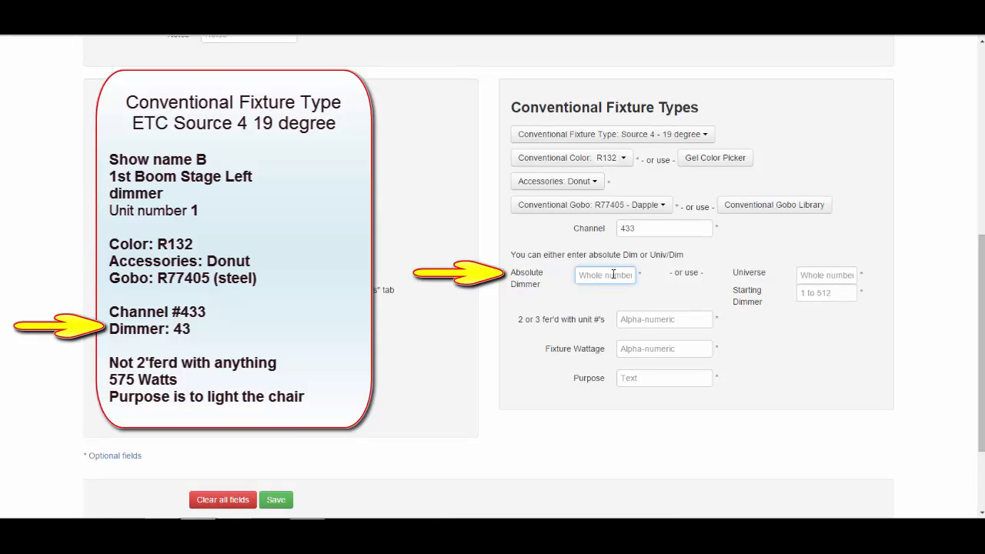
{"action": "type", "text": "43"}
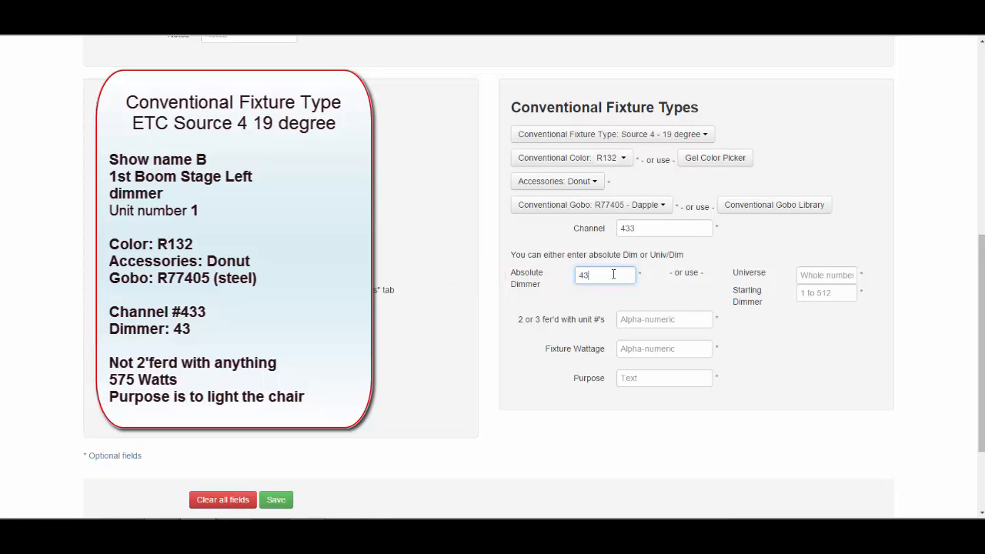
{"action": "left_click", "coordinate": [923, 454]}
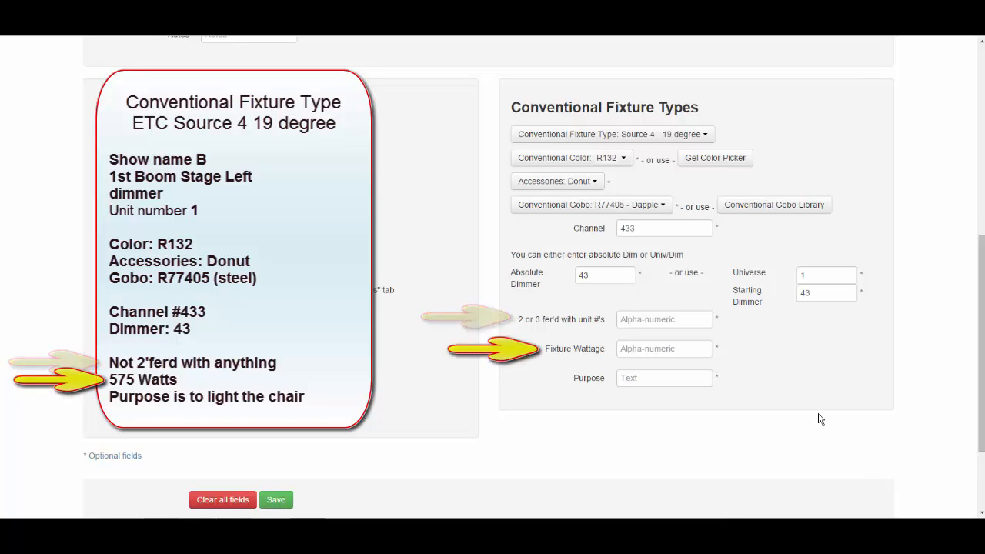
Set the conventional fixture's wattage to 575 W and its purpose to "to light the chair".
{"action": "left_click", "coordinate": [678, 347]}
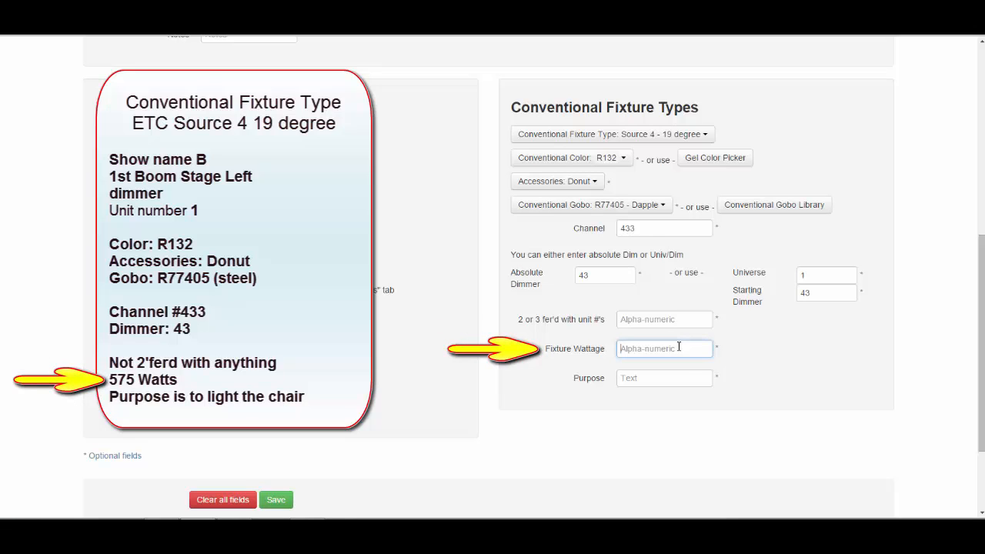
{"action": "type", "text": "575 W"}
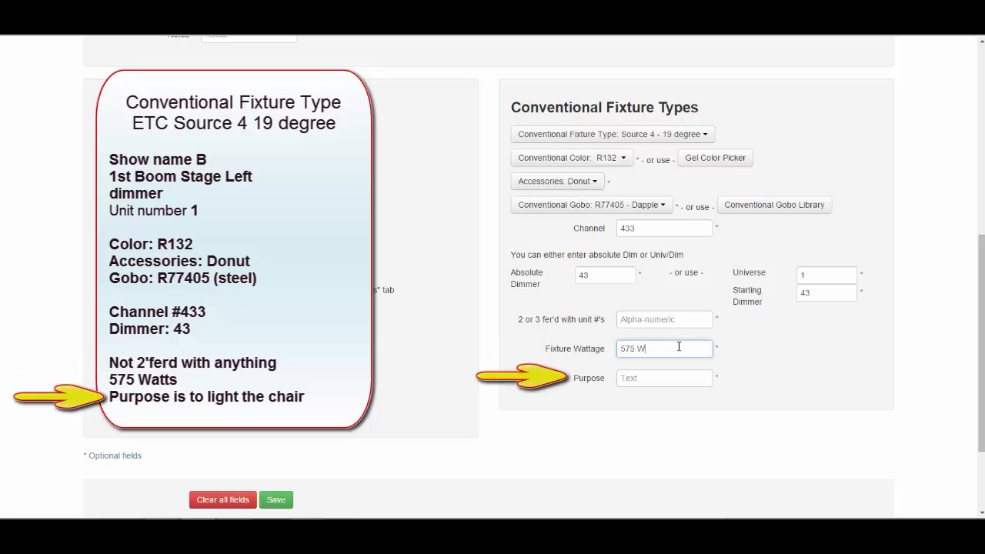
{"action": "left_click", "coordinate": [683, 377]}
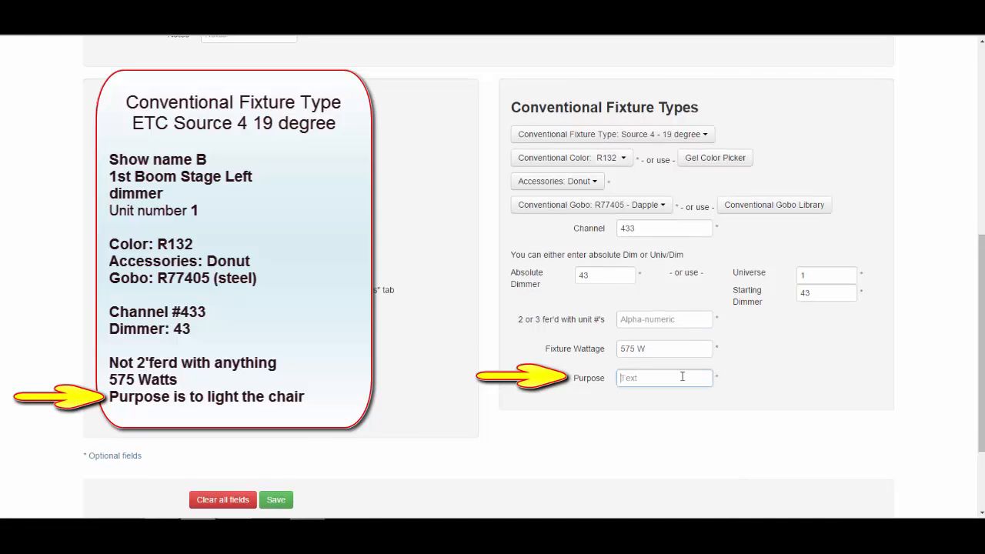
{"action": "type", "text": "to ligh"}
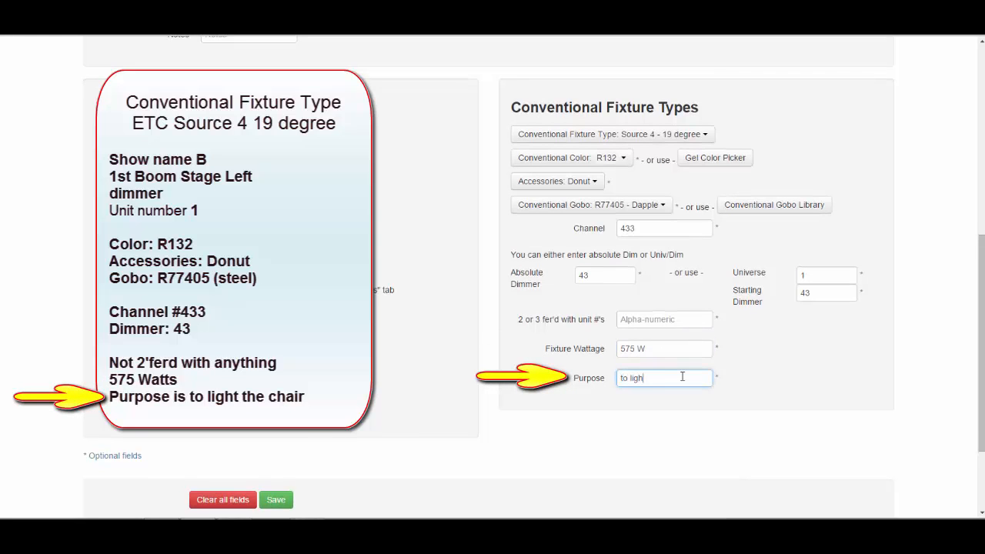
{"action": "type", "text": "t the chair"}
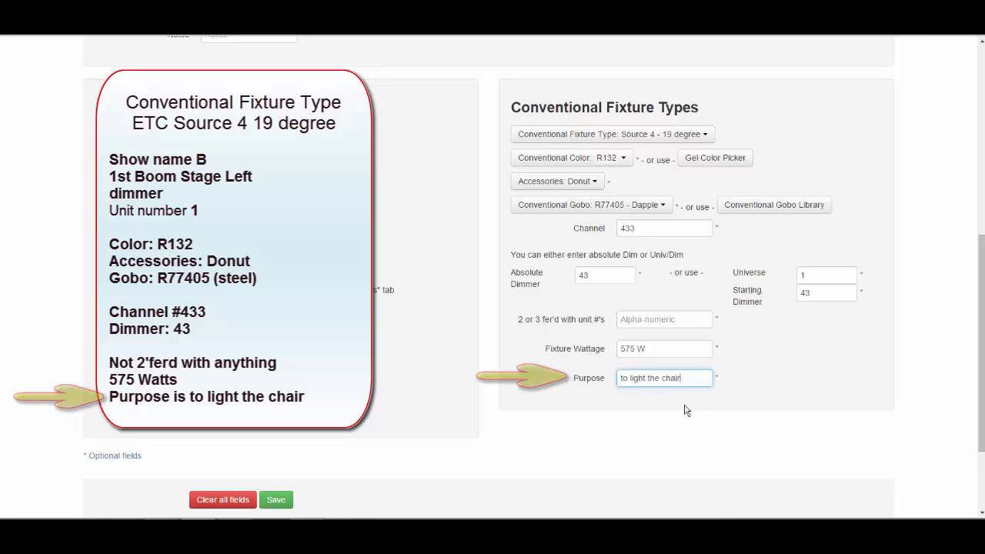
Save the conventional fixture entry and show the last added data for Conventional Fixture Types.
{"action": "scroll", "coordinate": [689, 442], "scroll_direction": "down", "scroll_amount": 1}
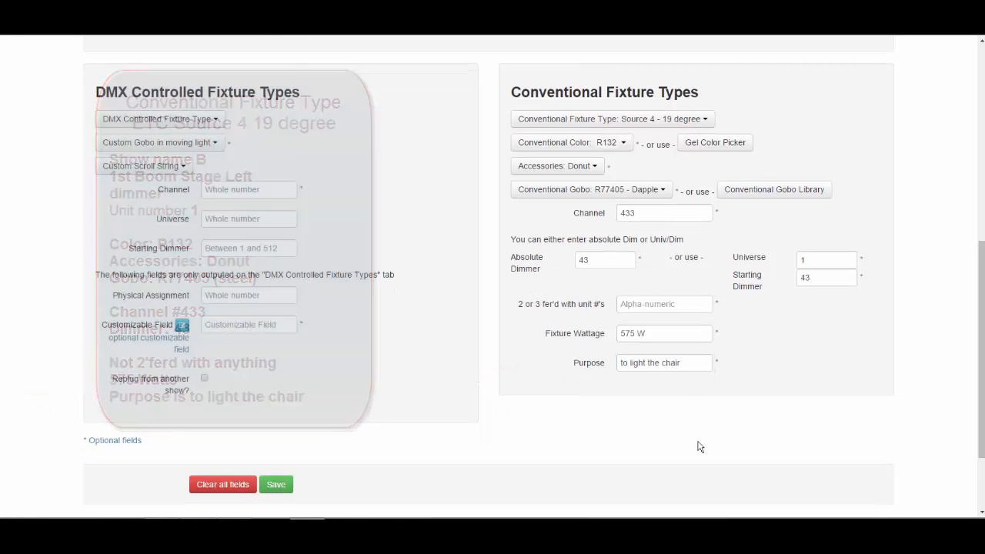
{"action": "left_click", "coordinate": [276, 486]}
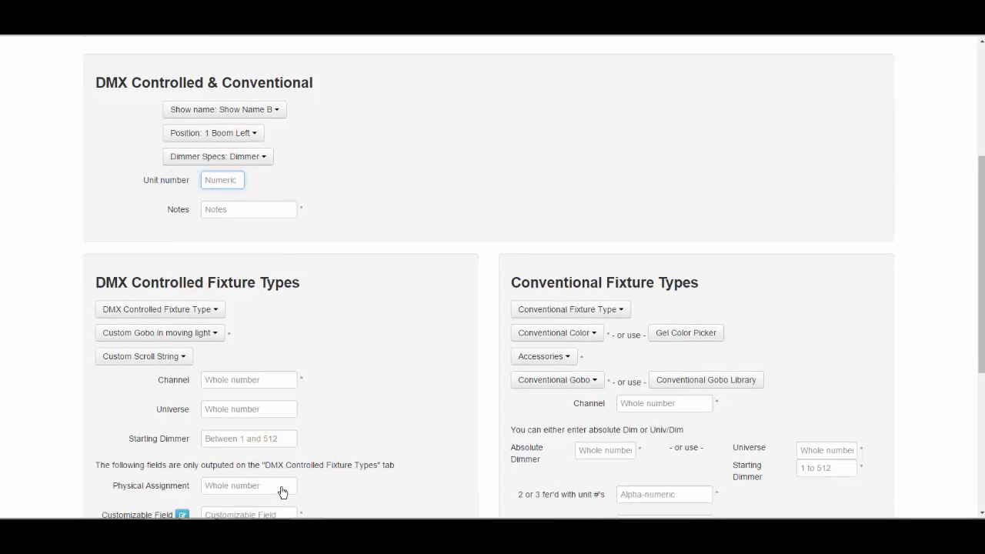
{"action": "left_click_drag", "start_coordinate": [982, 366], "coordinate": [982, 241]}
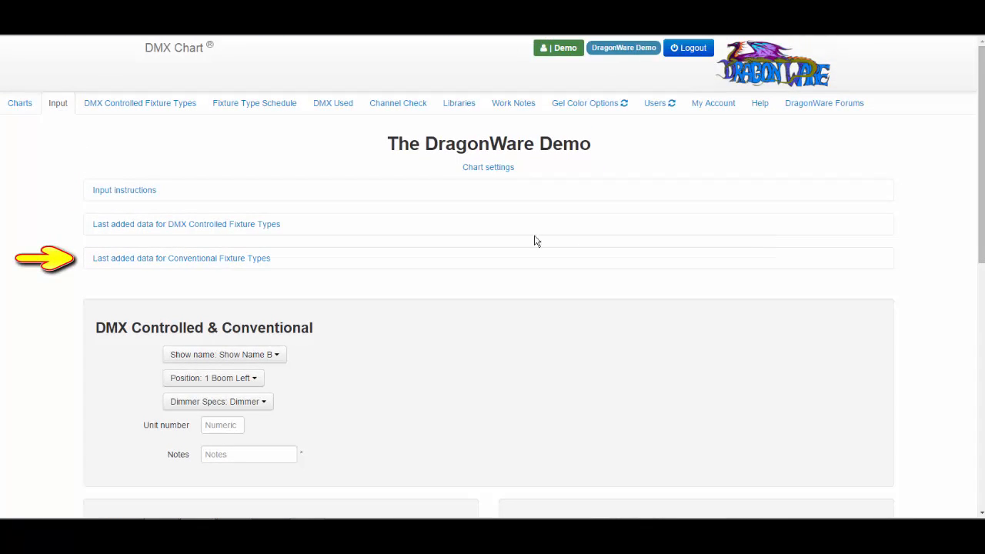
{"action": "left_click", "coordinate": [189, 261]}
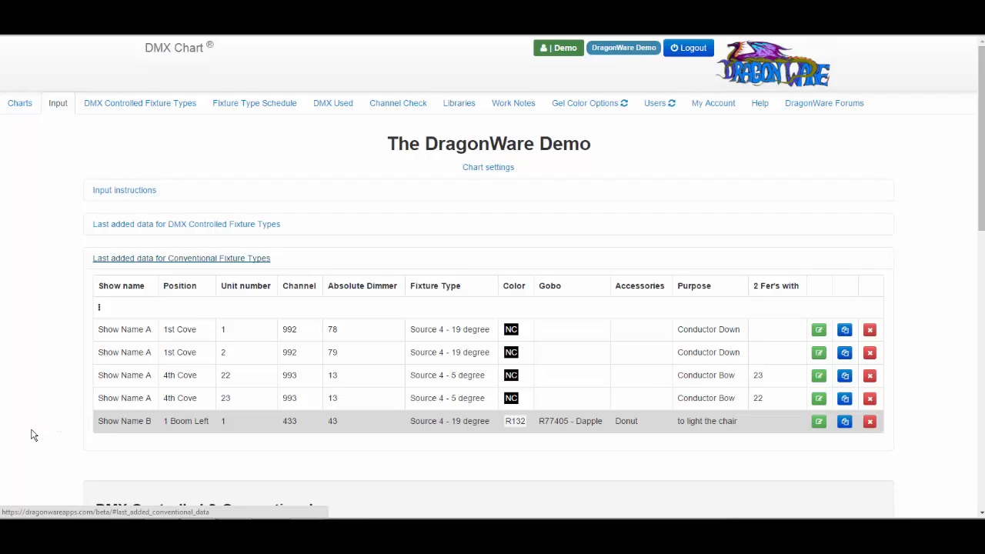
Look up the 1 Boom Left position in the Fixture Type Schedule and the channel check for Show Name B.
{"action": "left_click", "coordinate": [260, 117]}
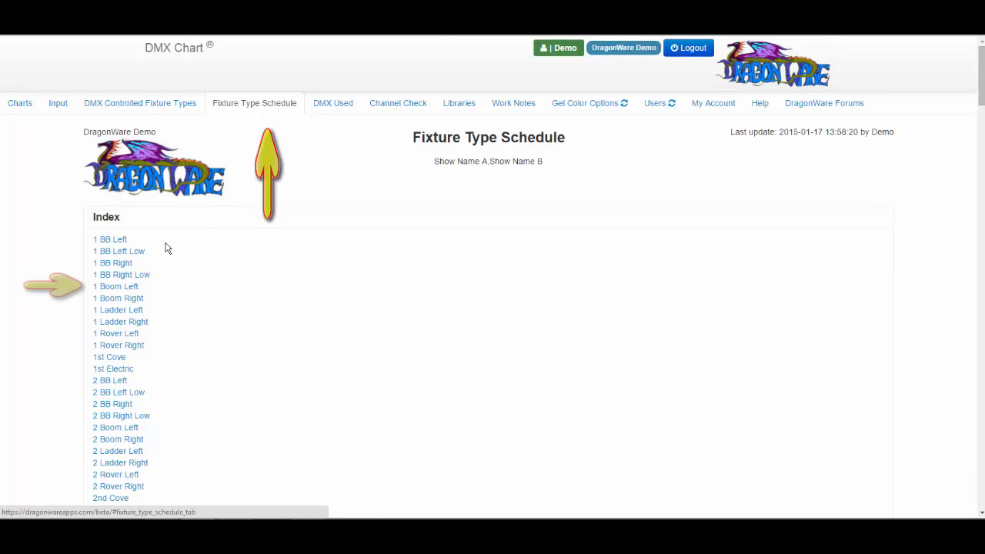
{"action": "left_click", "coordinate": [116, 287]}
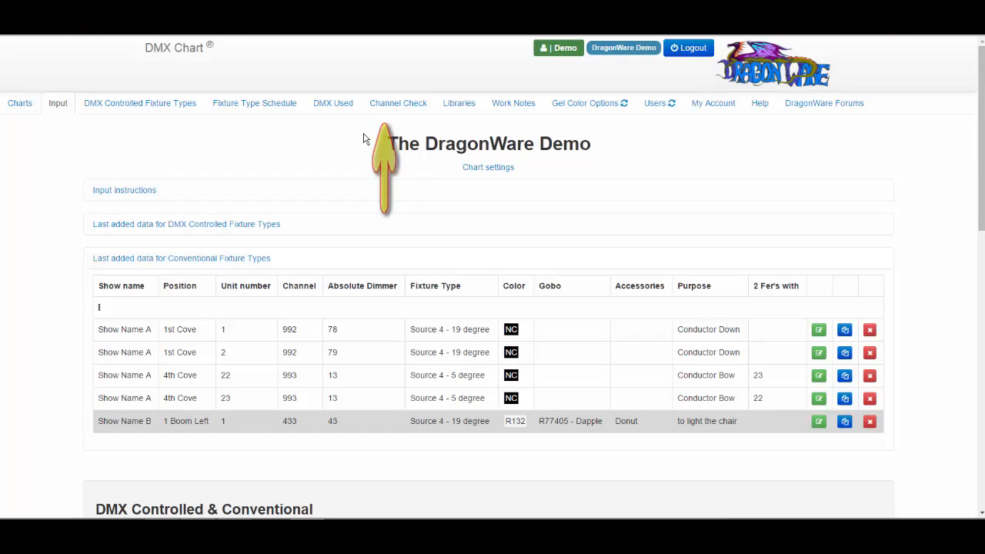
{"action": "left_click", "coordinate": [424, 111]}
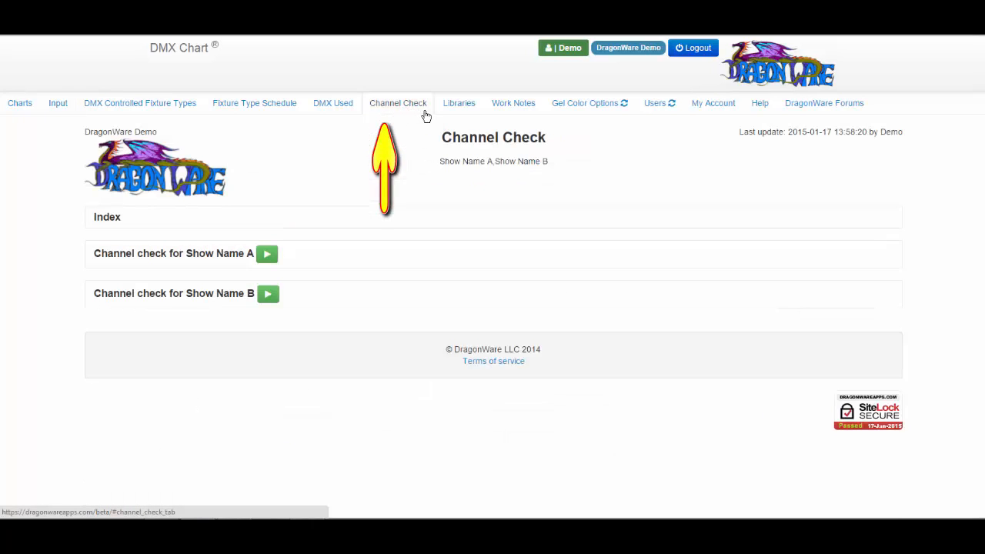
{"action": "left_click", "coordinate": [134, 297]}
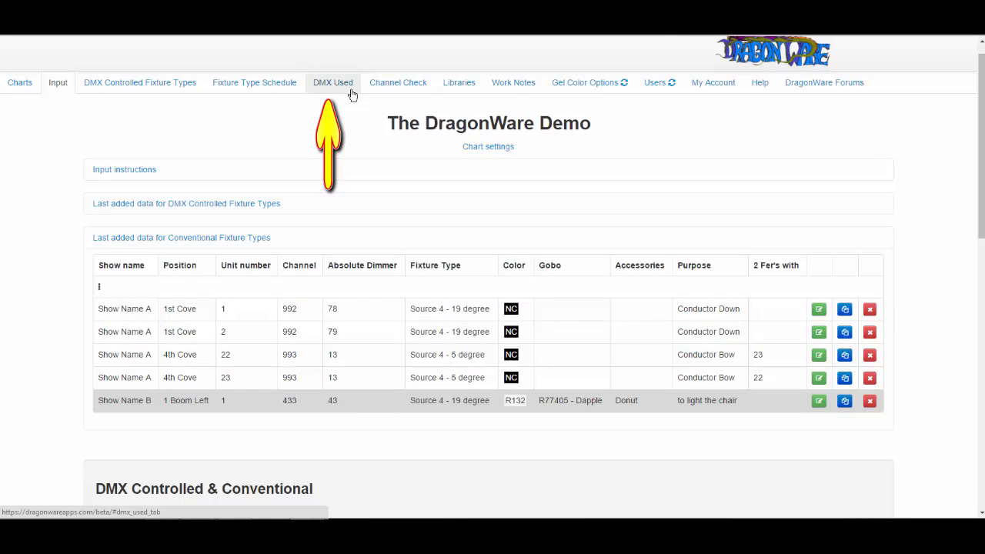
Show the DMX addresses used in universe 1 and inspect the fixture details of address 43.
{"action": "left_click", "coordinate": [350, 90]}
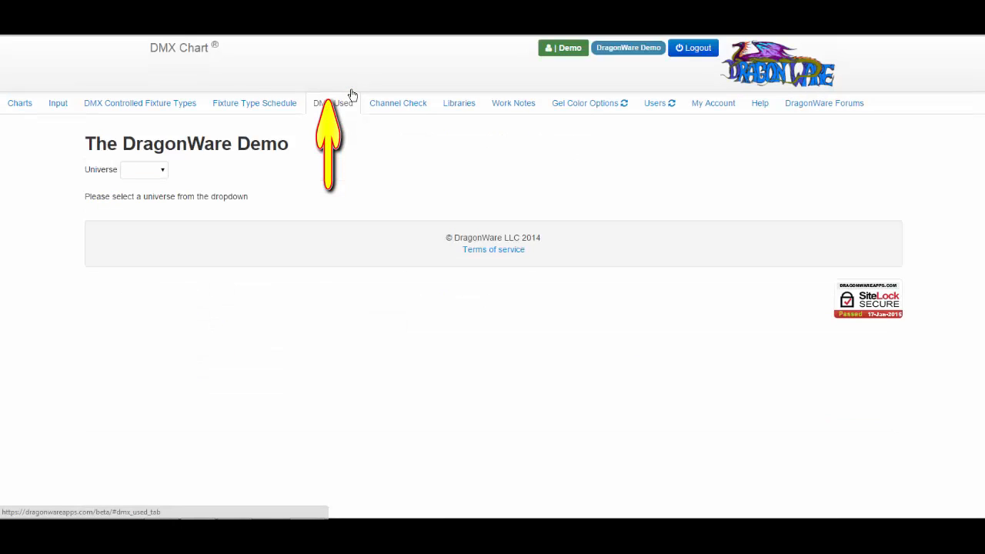
{"action": "left_click", "coordinate": [162, 171]}
{"action": "left_click", "coordinate": [161, 198]}
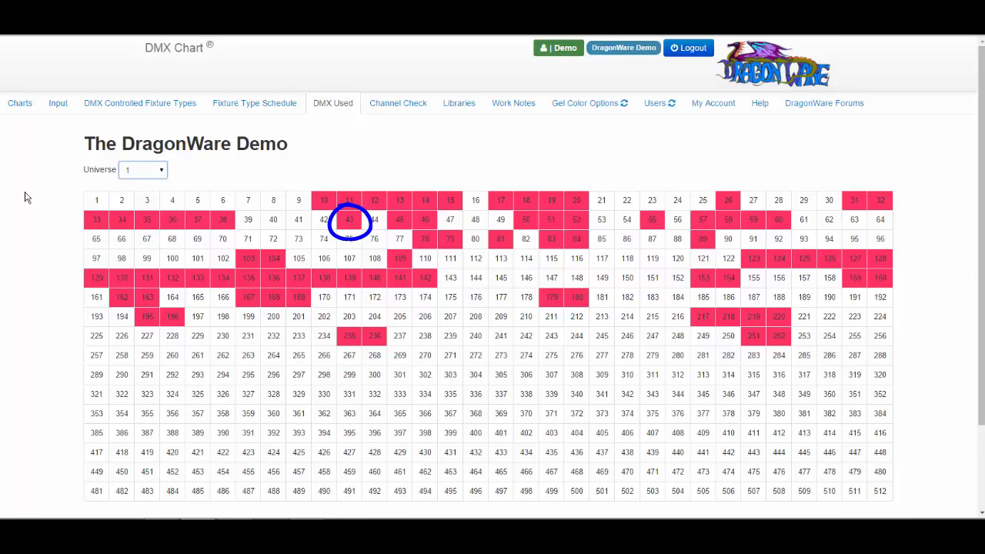
{"action": "mouse_move", "coordinate": [346, 229]}
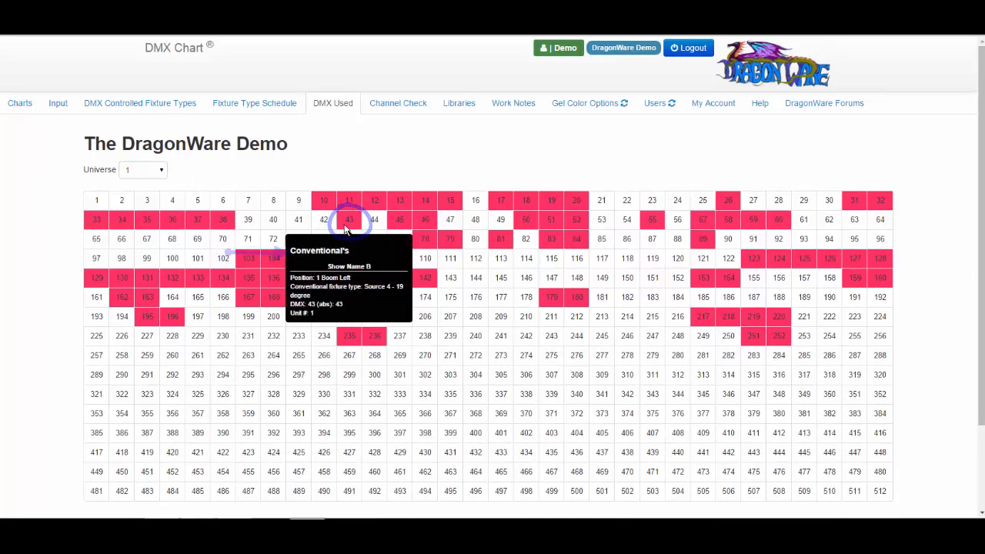